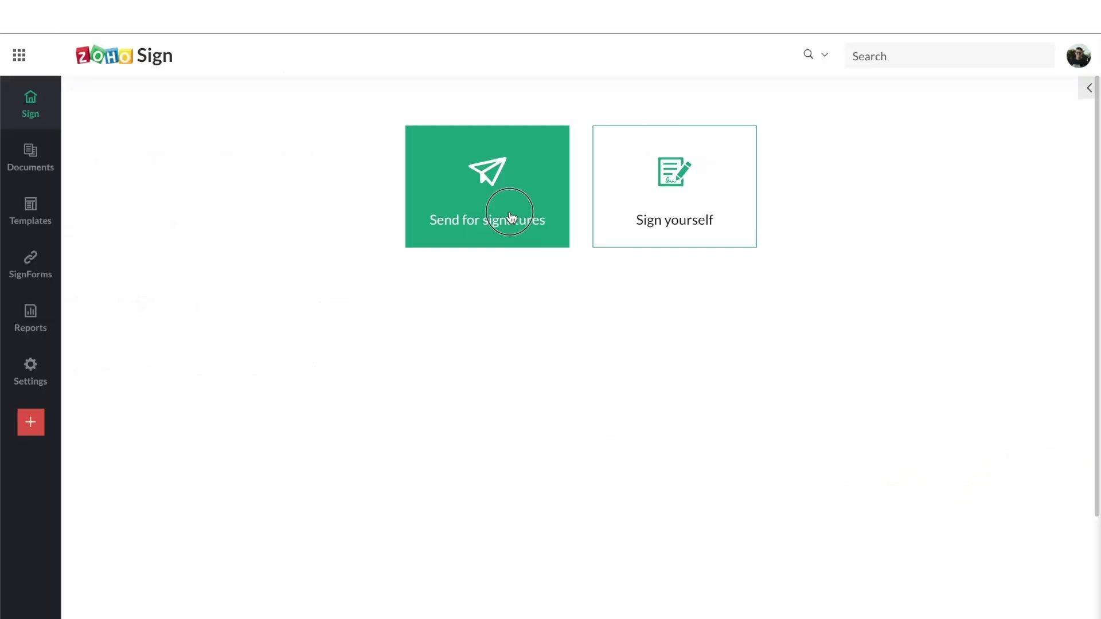
Upload Partnership Agreement.pdf for signatures and rename it 'Partnership Agreement - Zylker.pdf'.
left_click(511, 217)
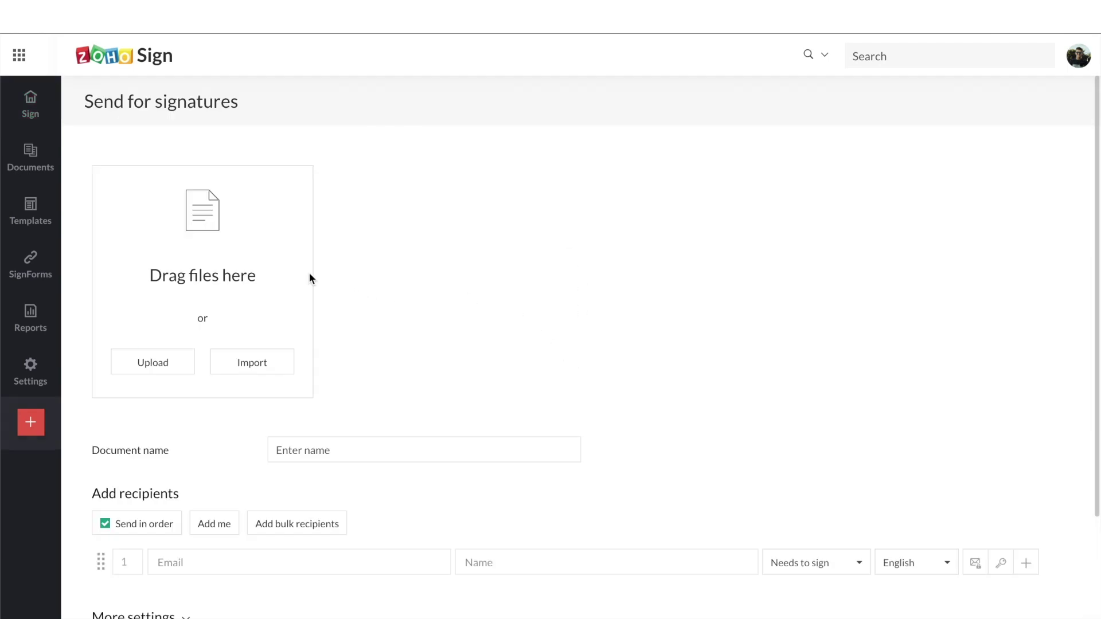
left_click(166, 362)
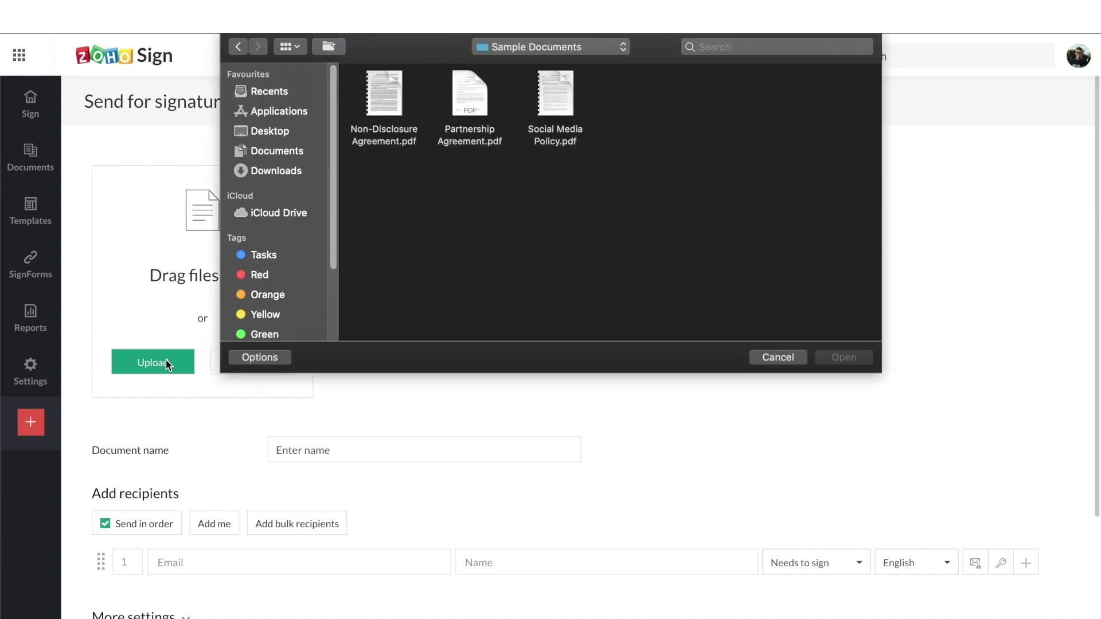
left_click(478, 103)
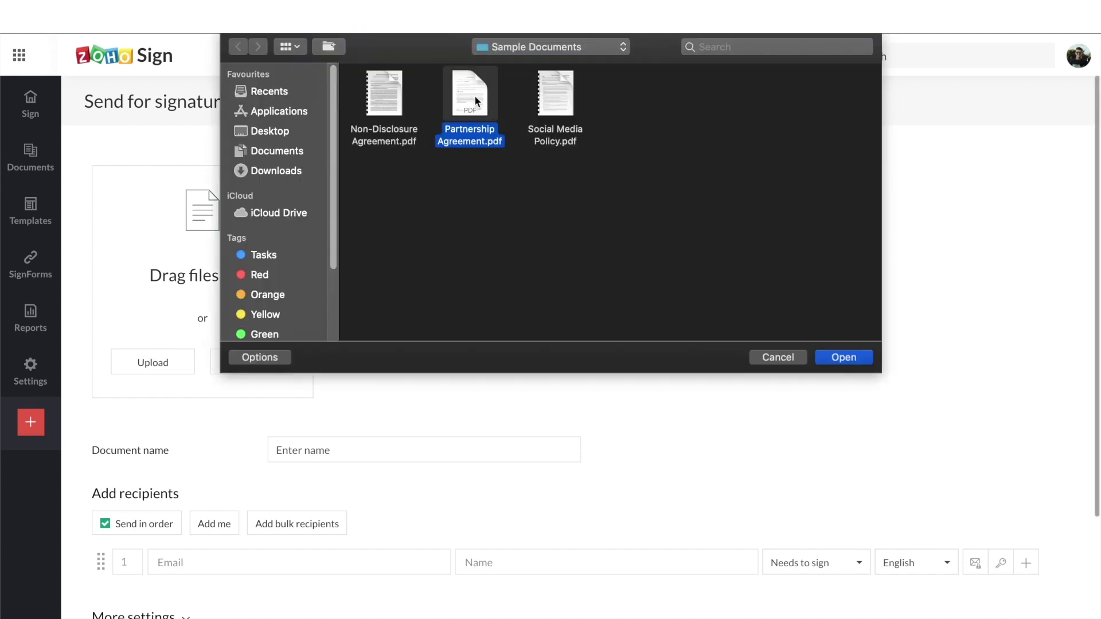
left_click(840, 358)
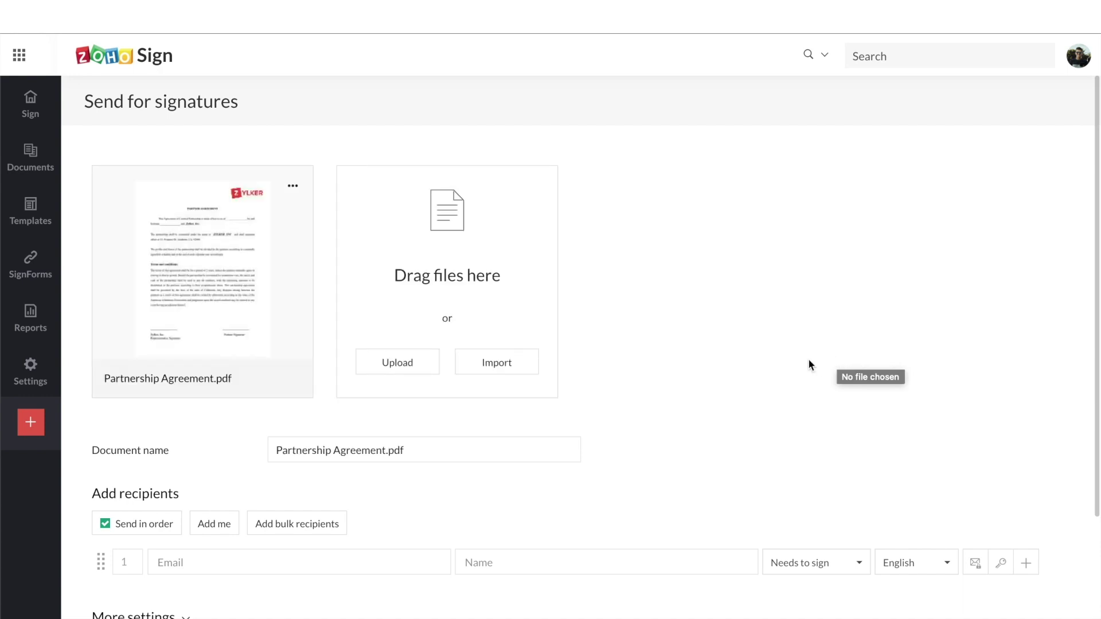
left_click(212, 377)
type("- Zylker")
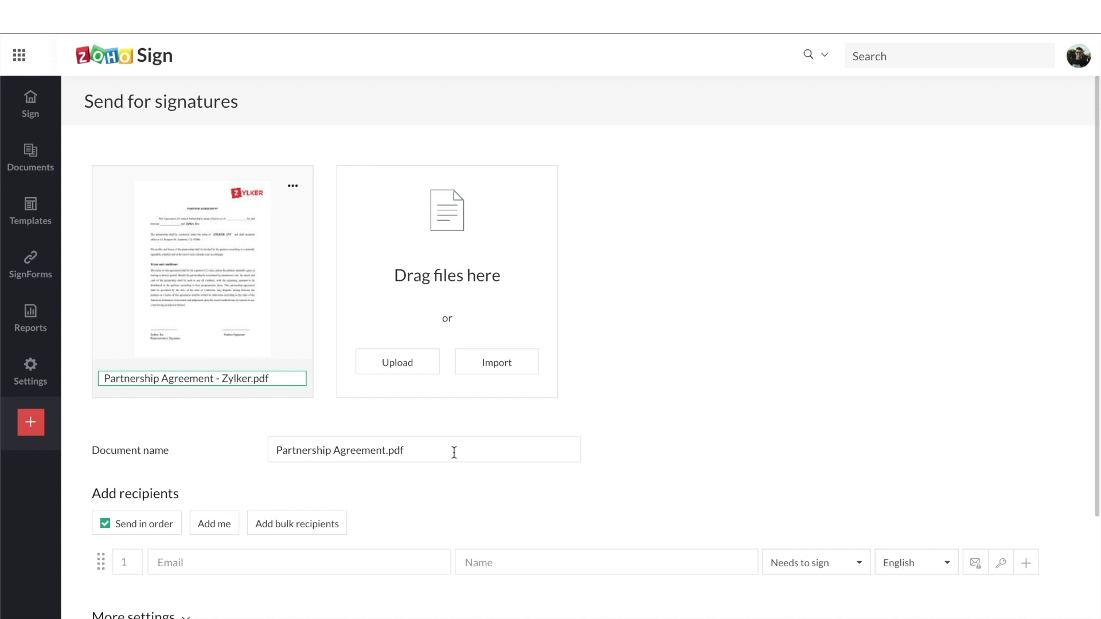
left_click(763, 369)
scroll(763, 368, "down", 1)
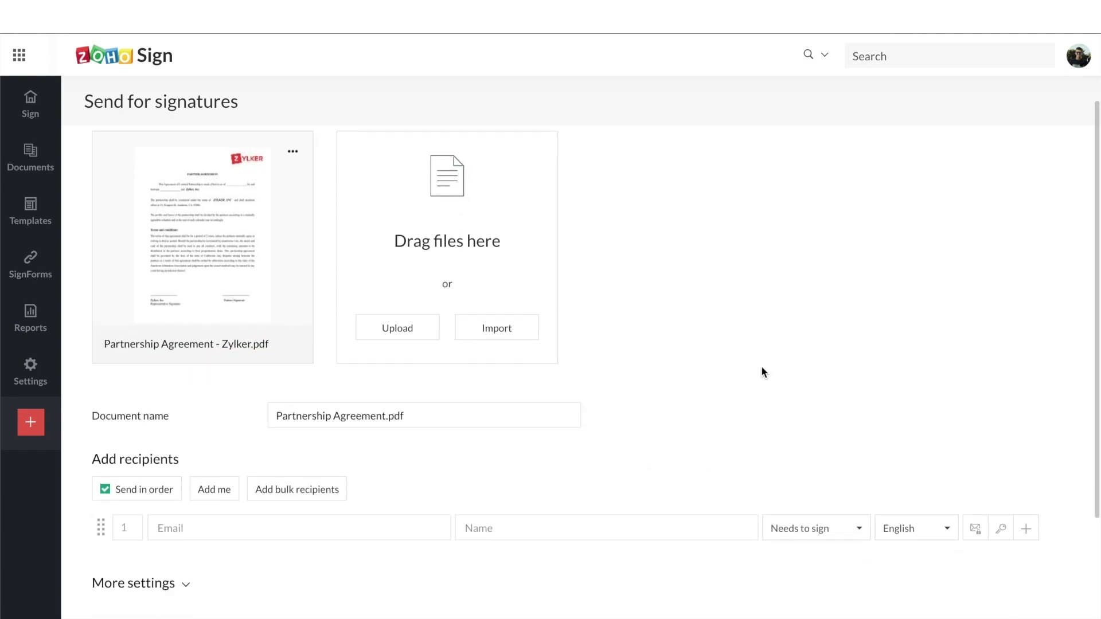
scroll(761, 370, "down", 2)
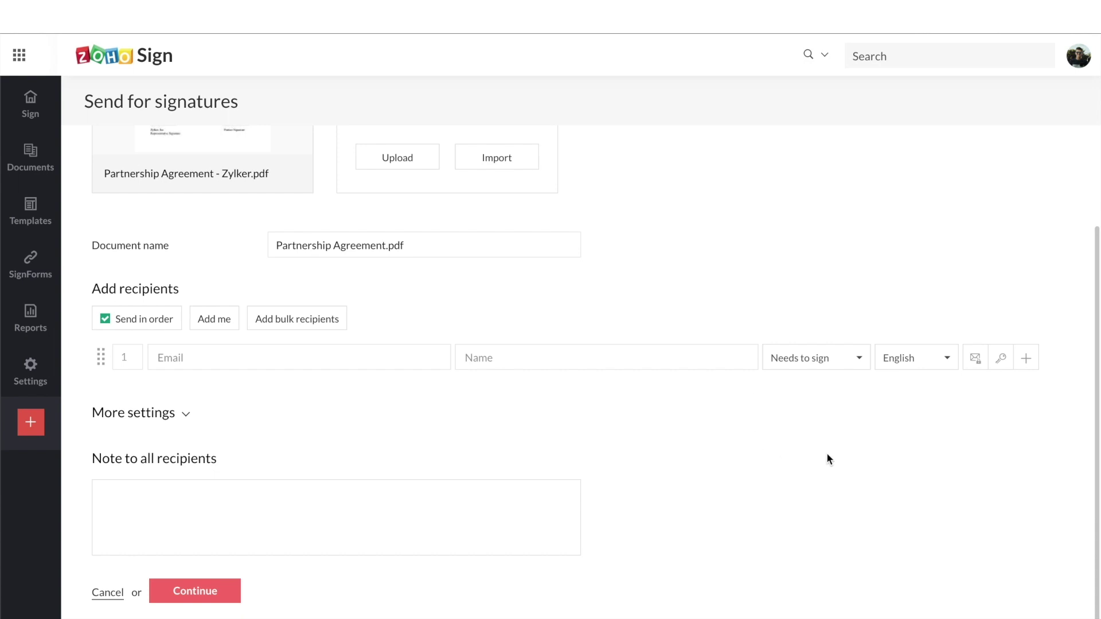
left_click(1027, 359)
left_click(232, 356)
left_click(215, 320)
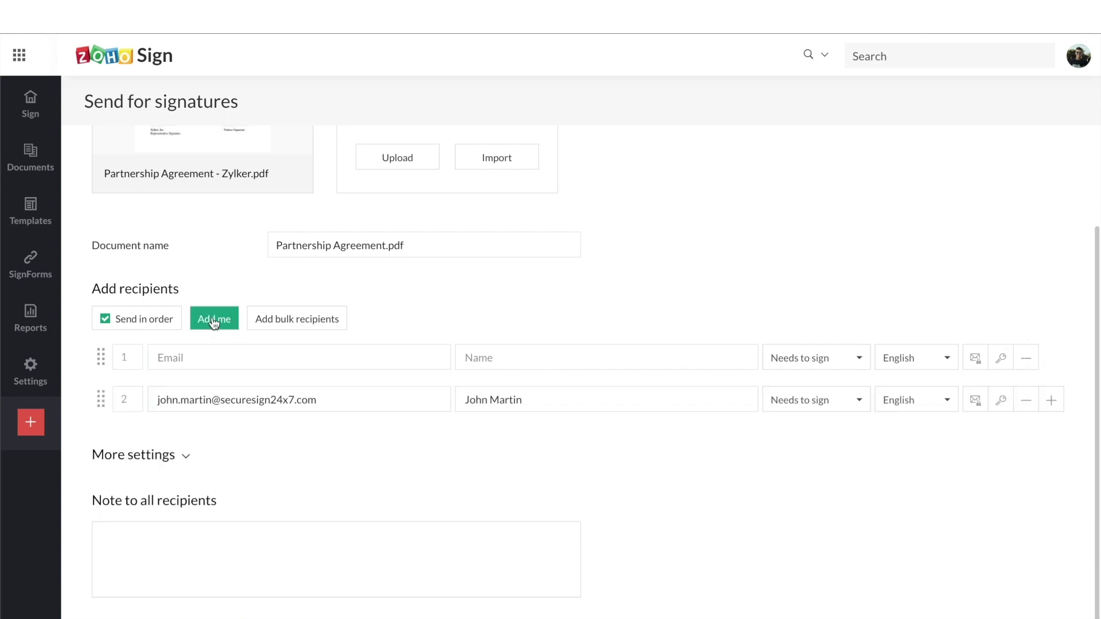
left_click(269, 357)
type("dave.zylker")
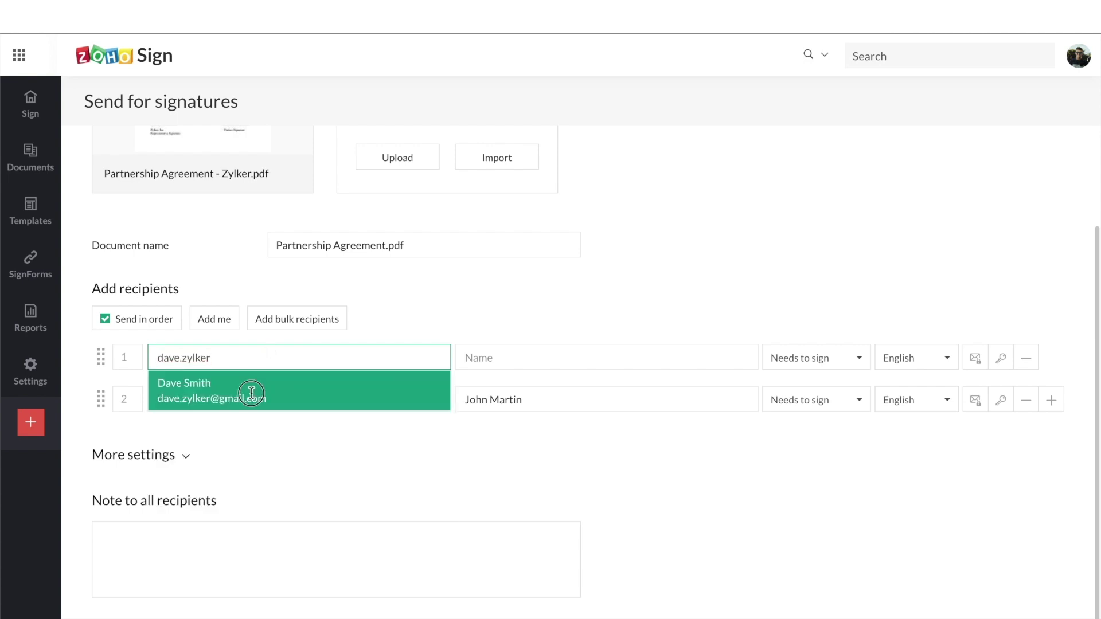
left_click(253, 393)
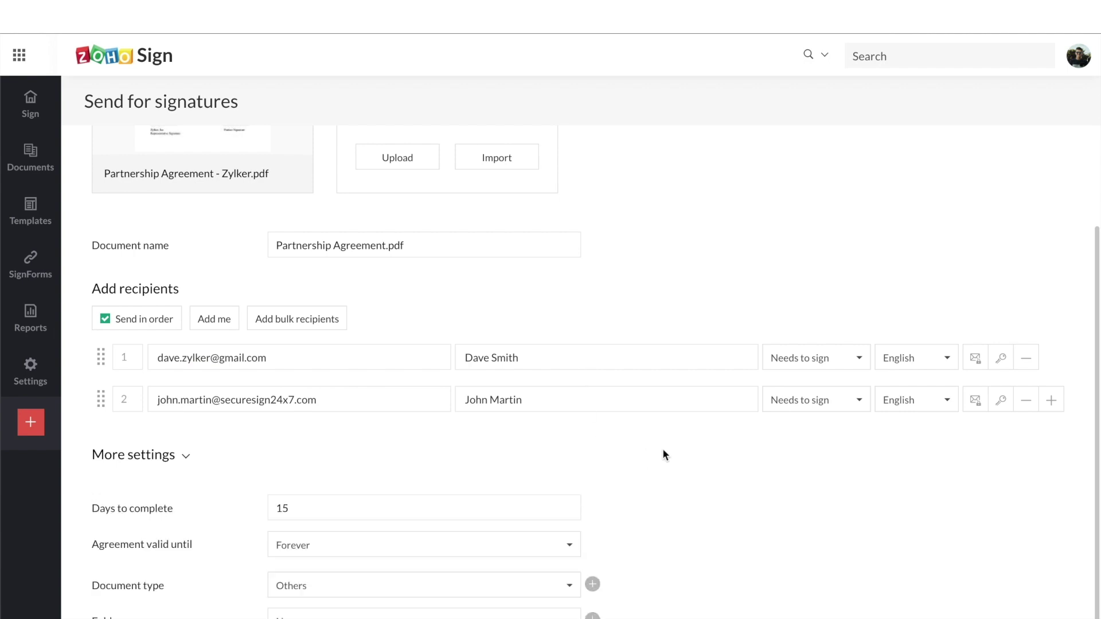
left_click(823, 359)
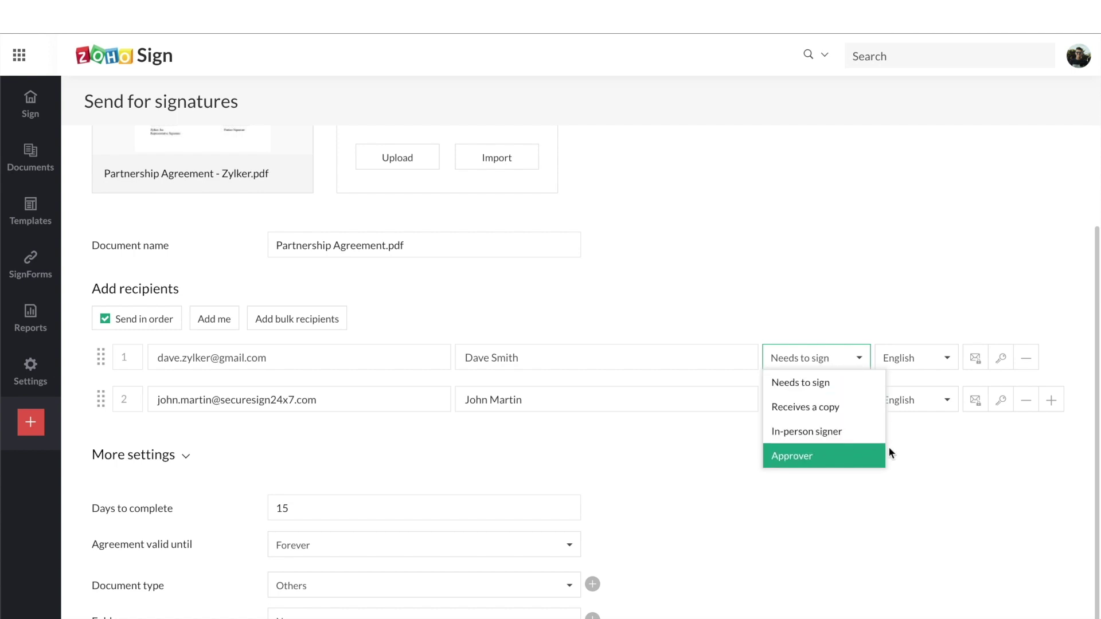
left_click(955, 456)
left_click(942, 361)
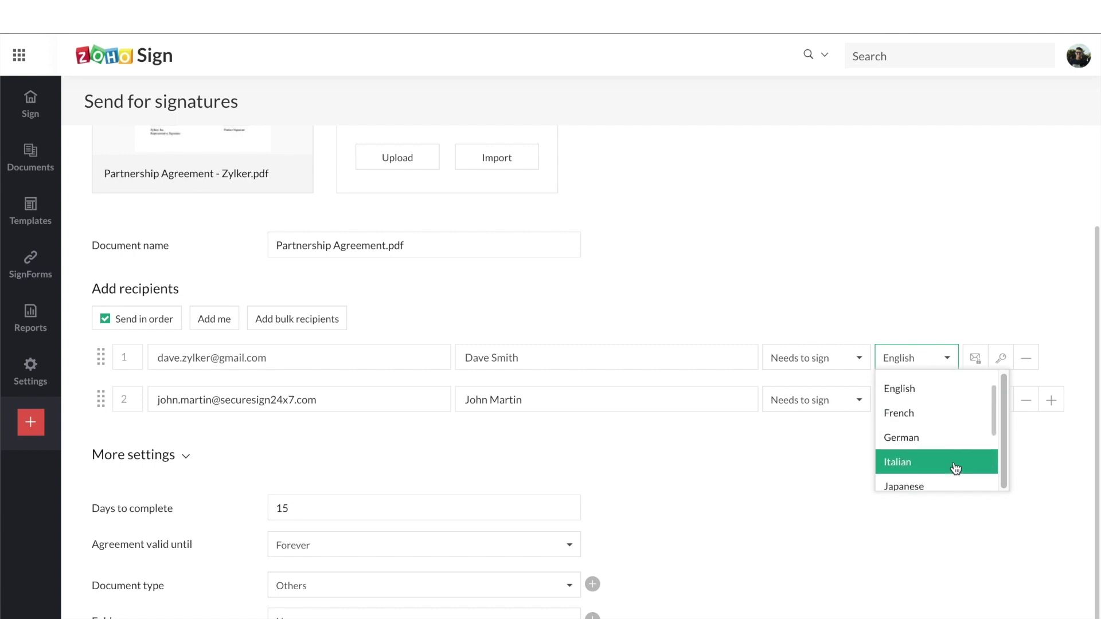
left_click(951, 430)
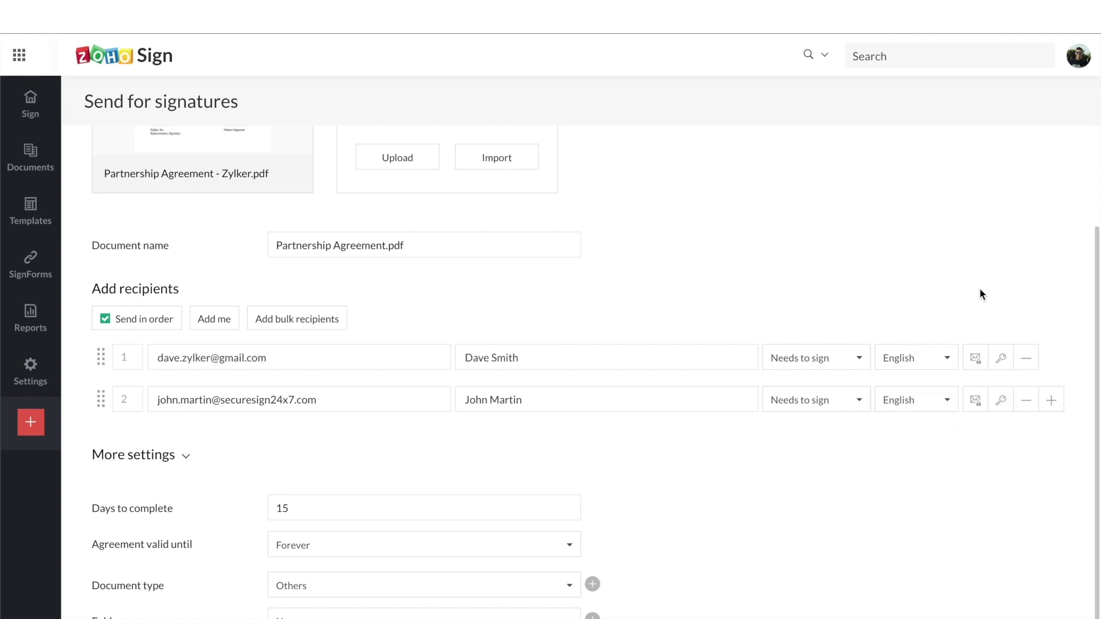
Try a private note and an offline authentication code for the first recipient.
left_click(974, 358)
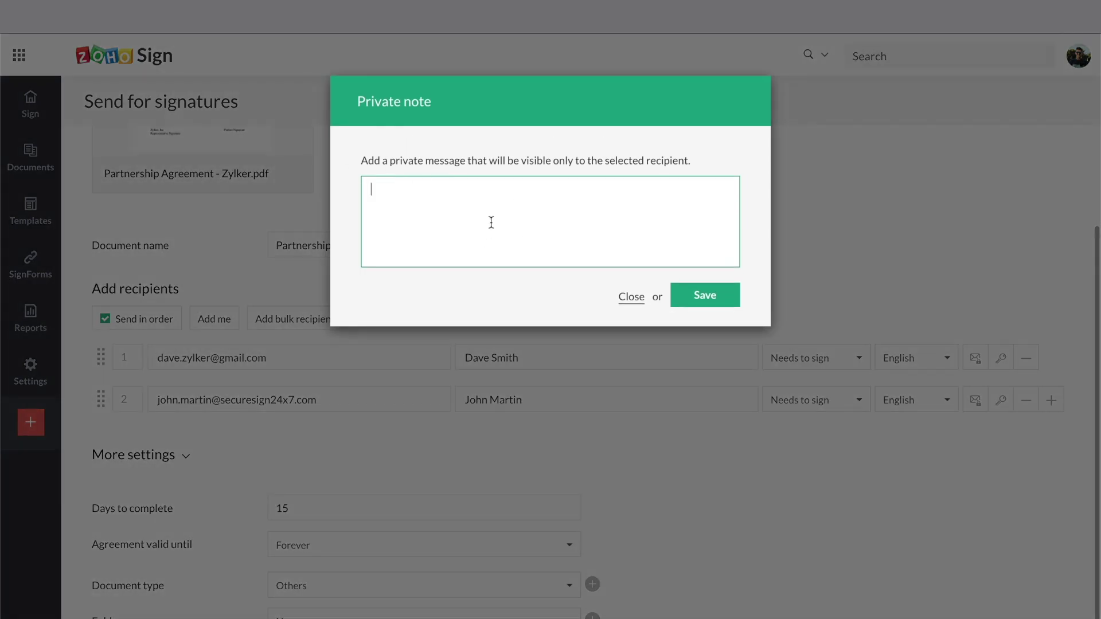
left_click(630, 297)
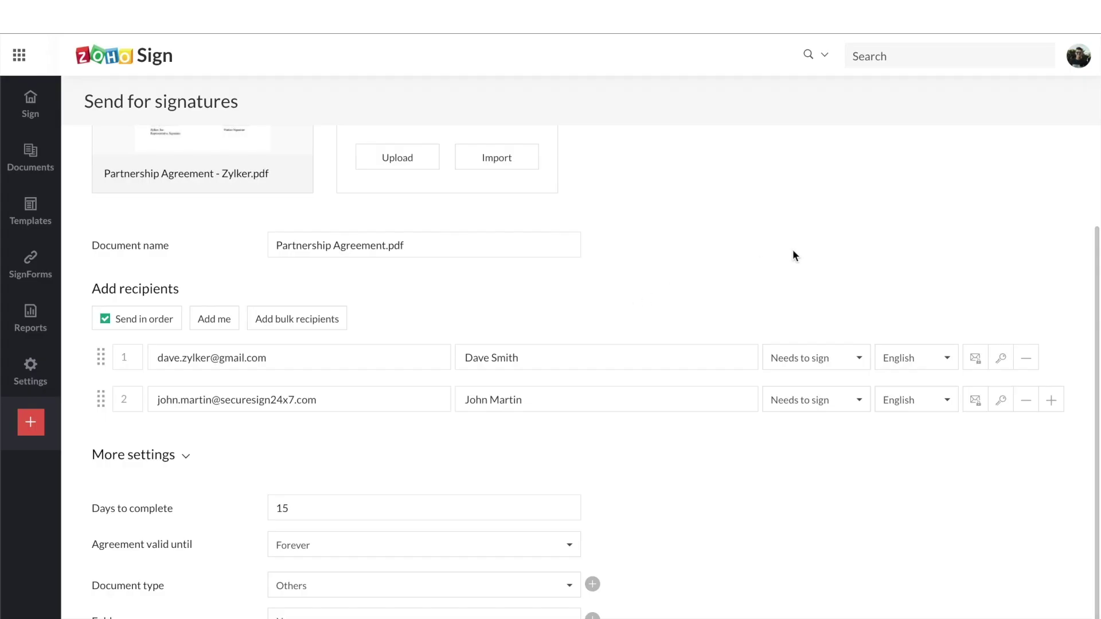
left_click(1001, 358)
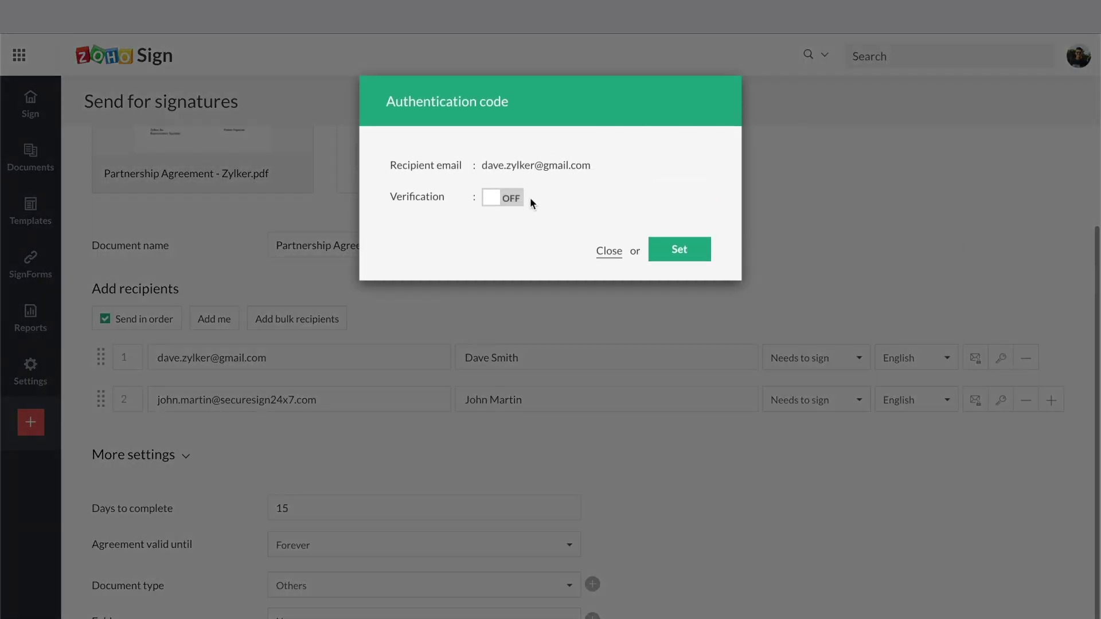
left_click(507, 207)
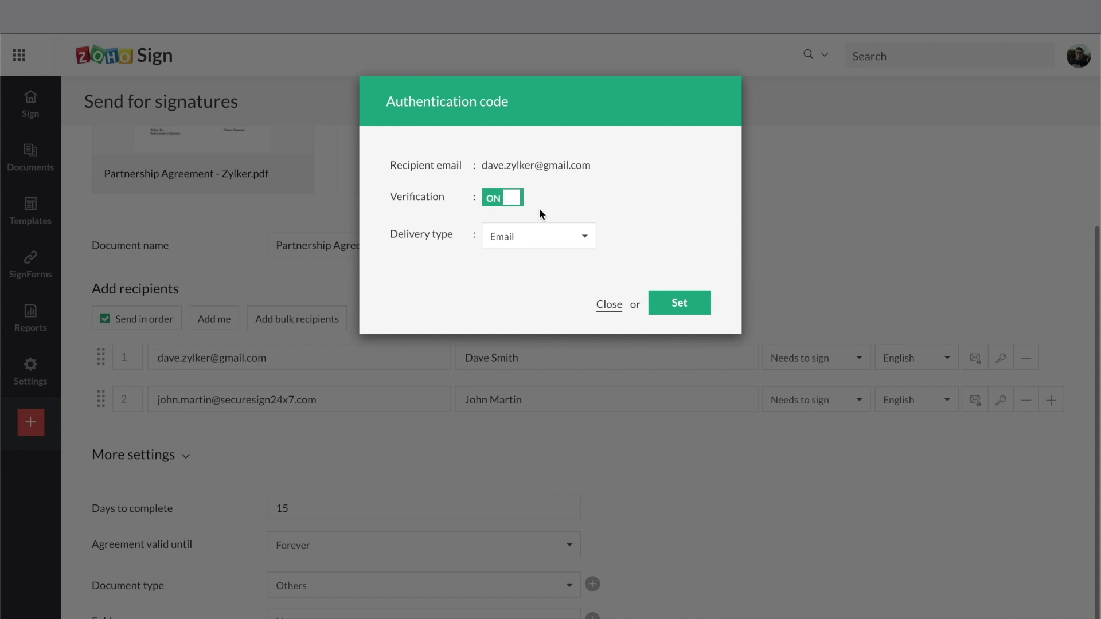
left_click(559, 245)
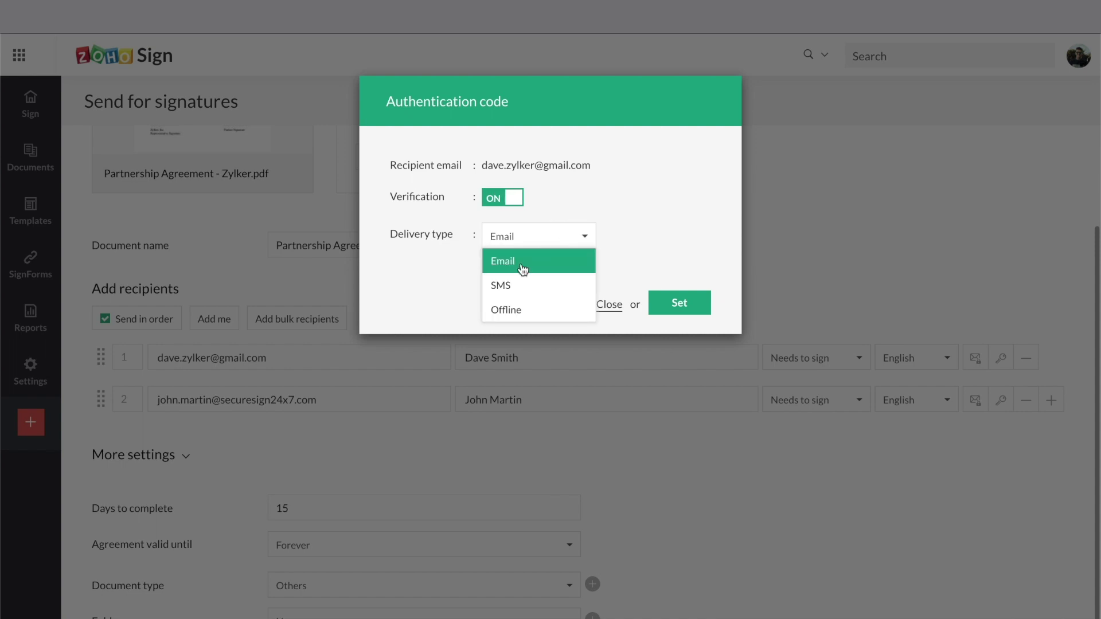
left_click(537, 294)
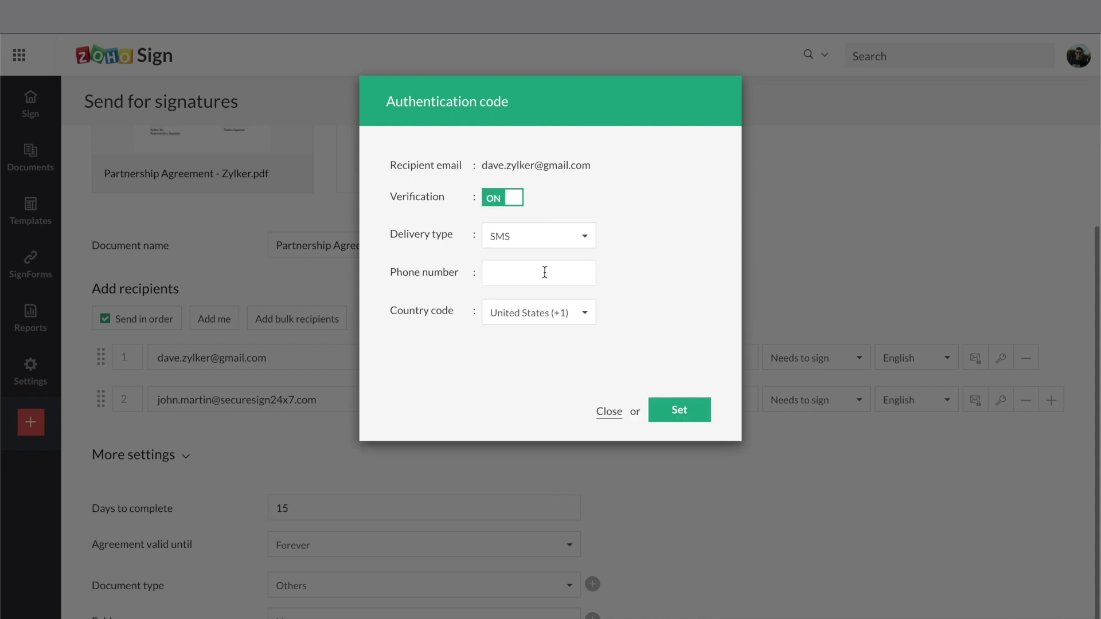
left_click(545, 238)
left_click(543, 308)
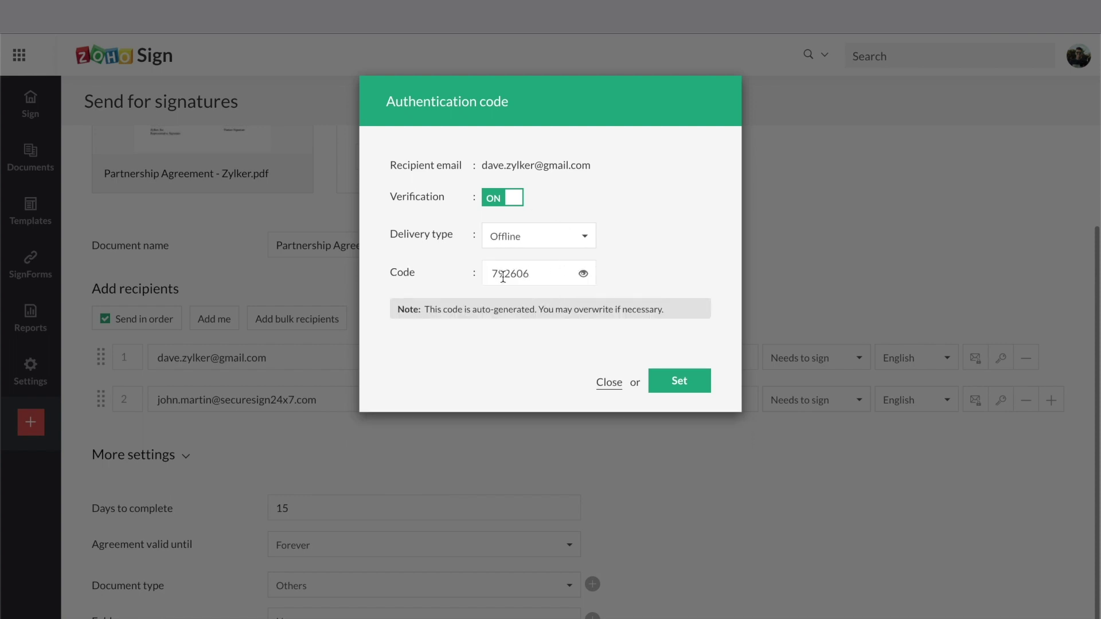
double_click(517, 273)
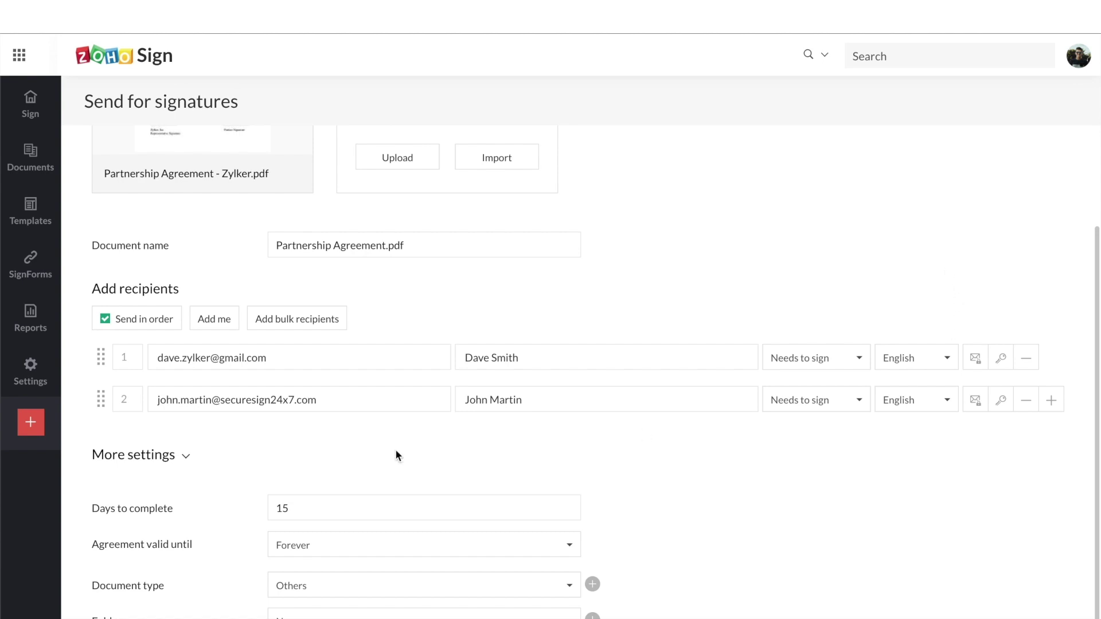
left_click(977, 400)
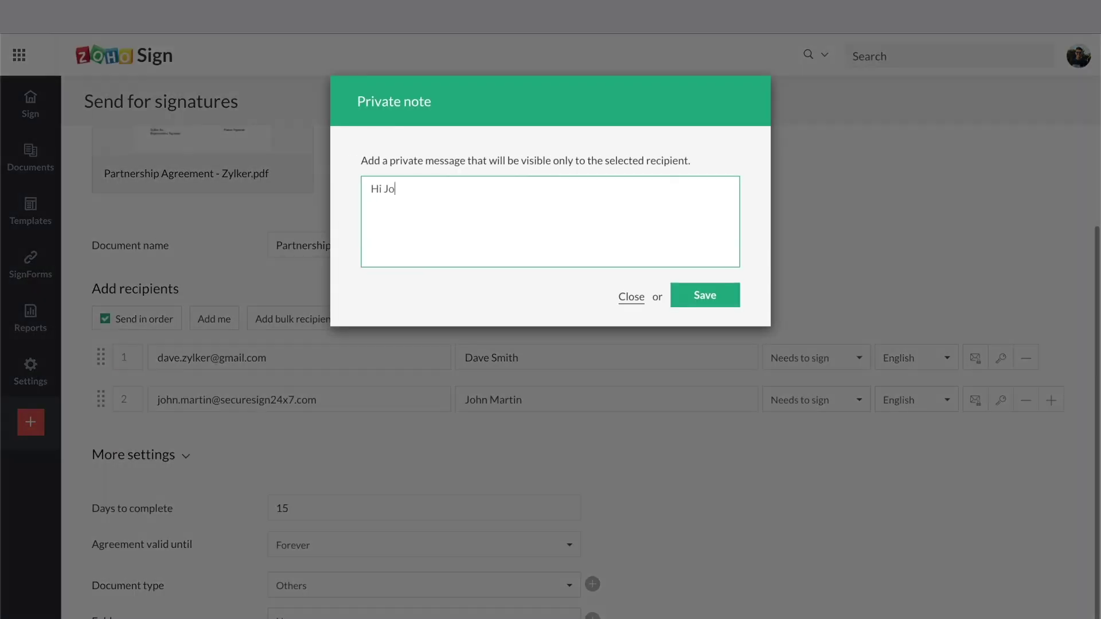
type("hn, please let Barbara know about this deal.")
left_click(706, 296)
left_click(1001, 400)
left_click(503, 198)
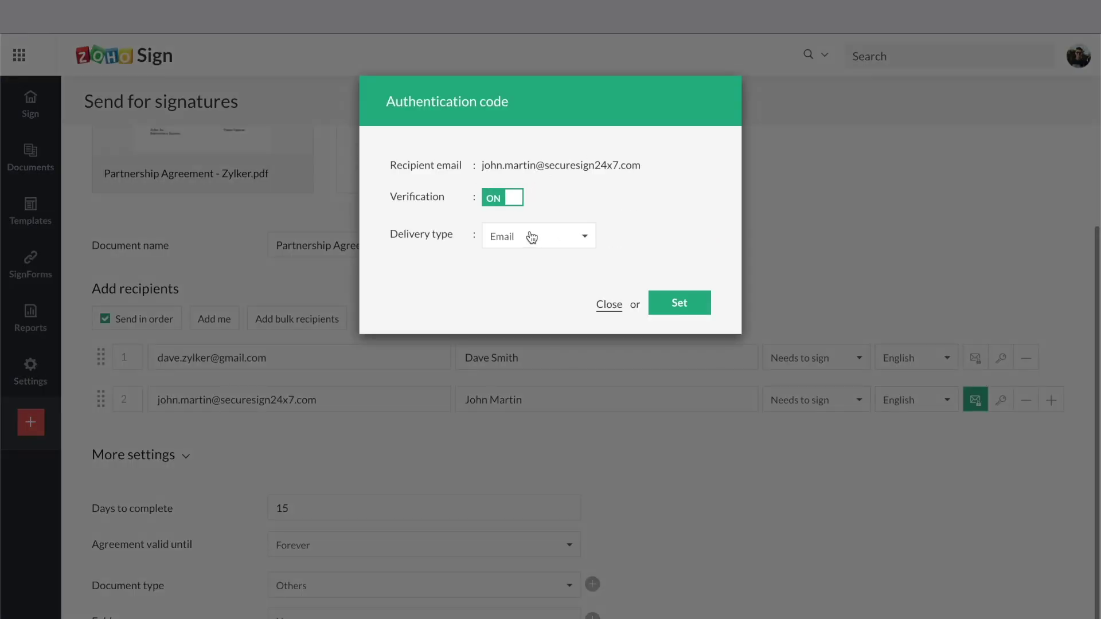
left_click(674, 312)
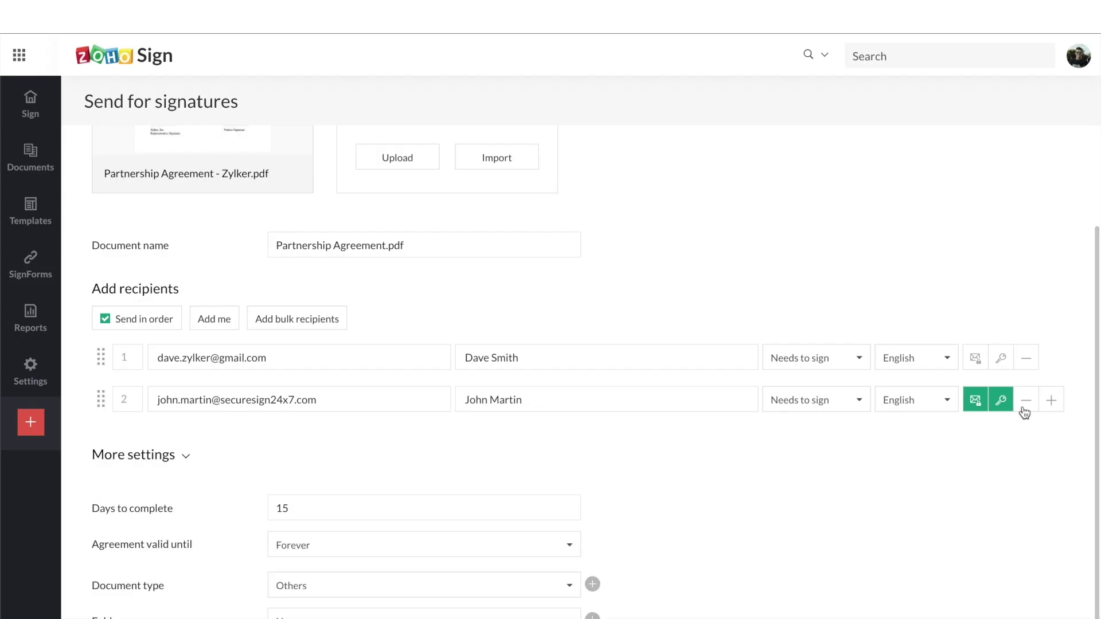
scroll(768, 475, "down", 2)
scroll(768, 475, "down", 3)
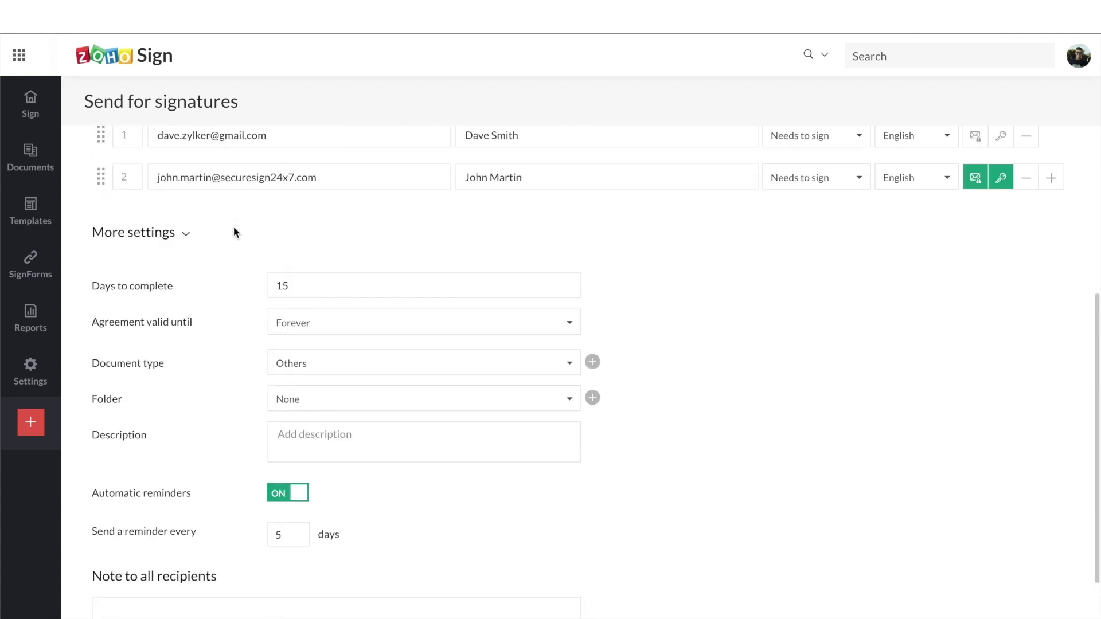
Set 7 days to complete and validity until Mar 31, 2021.
left_click(291, 285)
key("BackSpace")
key("BackSpace")
type("7")
left_click(774, 292)
left_click(475, 327)
left_click(455, 372)
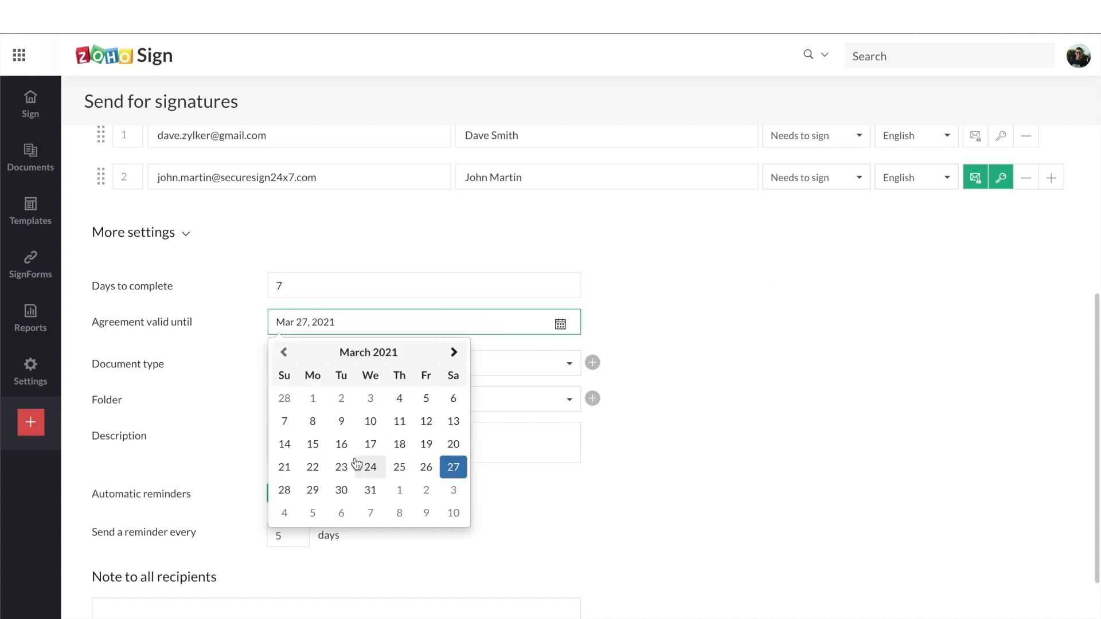
left_click(370, 489)
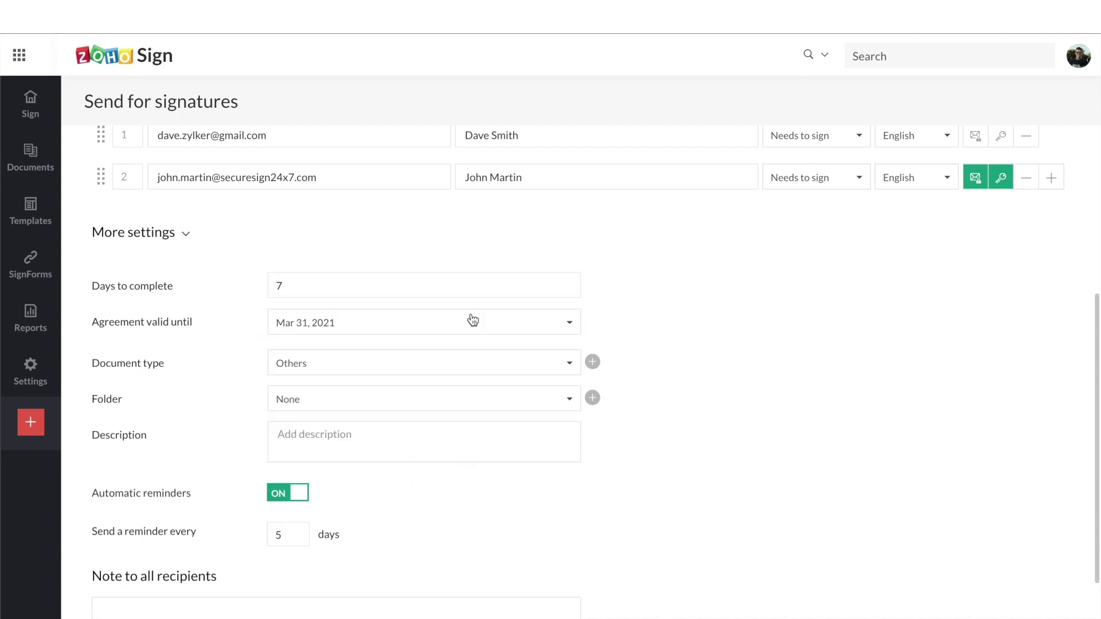
Keep document type Others, file in Partners, add a description, and set 2-day reminders.
left_click(552, 371)
left_click(667, 383)
left_click(572, 406)
left_click(523, 523)
left_click(398, 431)
type("Zylker Partner Agreement")
left_click(752, 490)
type("2")
left_click(494, 482)
scroll(327, 536, "down", 2)
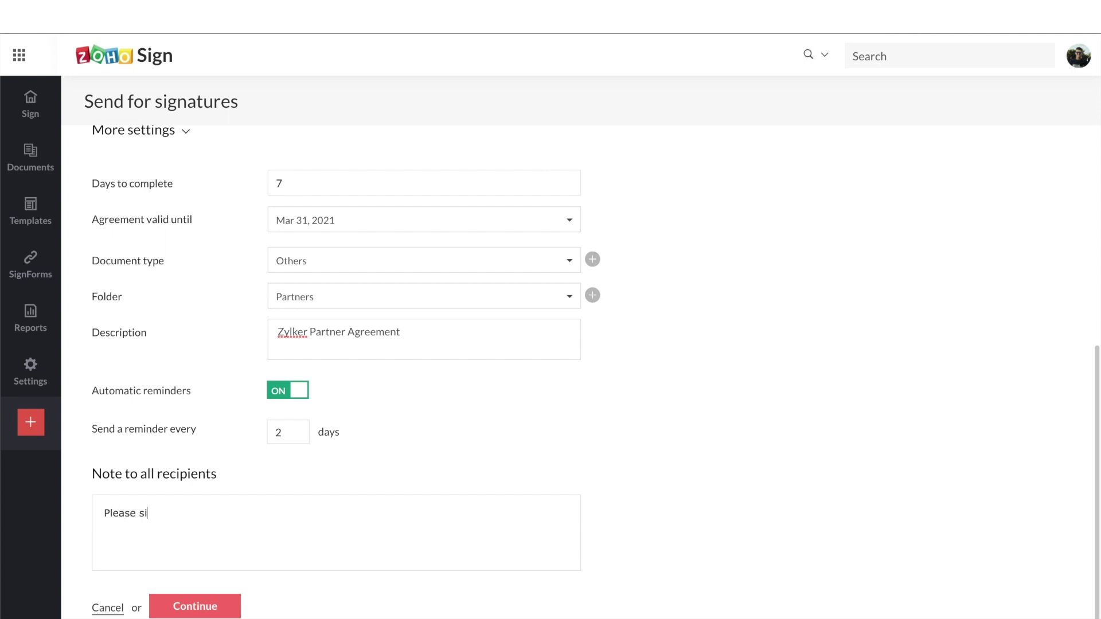
type("gn this agreement to con")
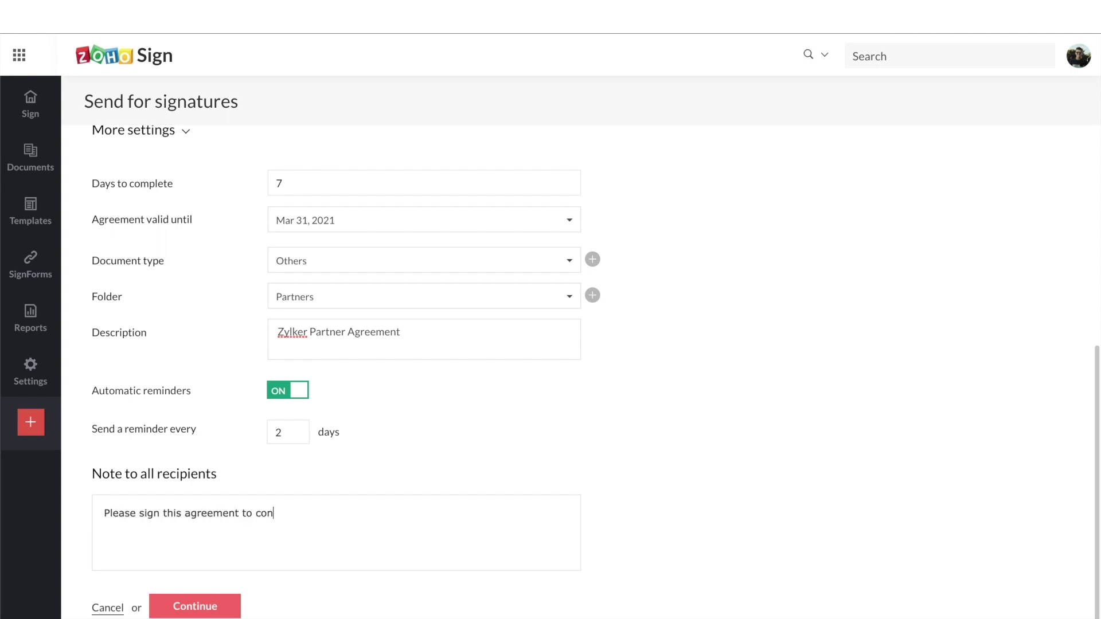
type("firm this partnership.")
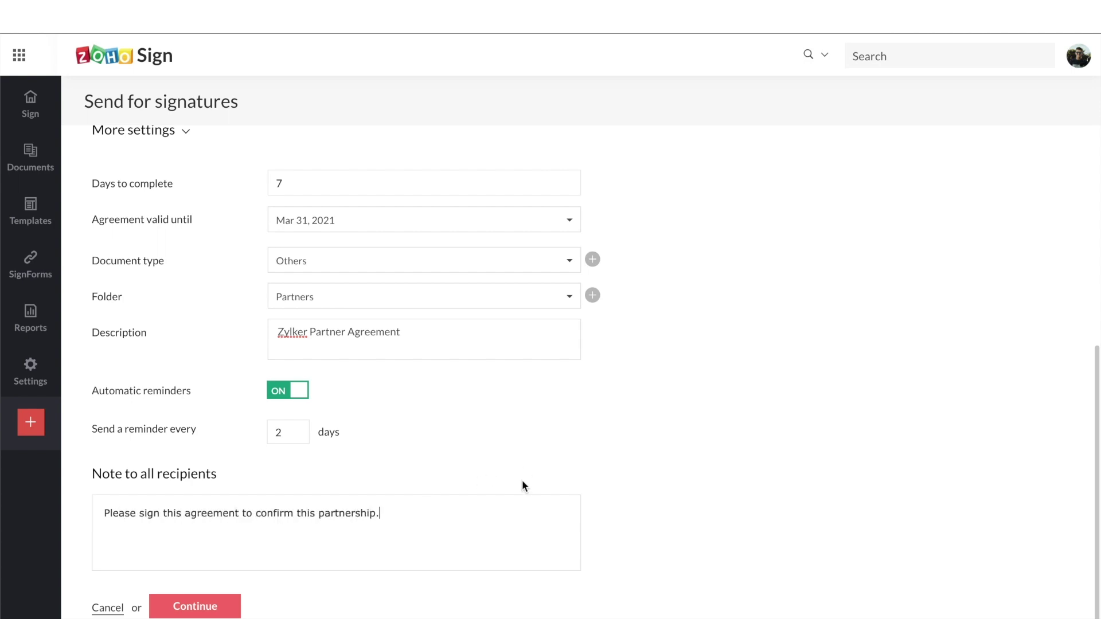
scroll(492, 497, "up", 6)
scroll(190, 424, "down", 5)
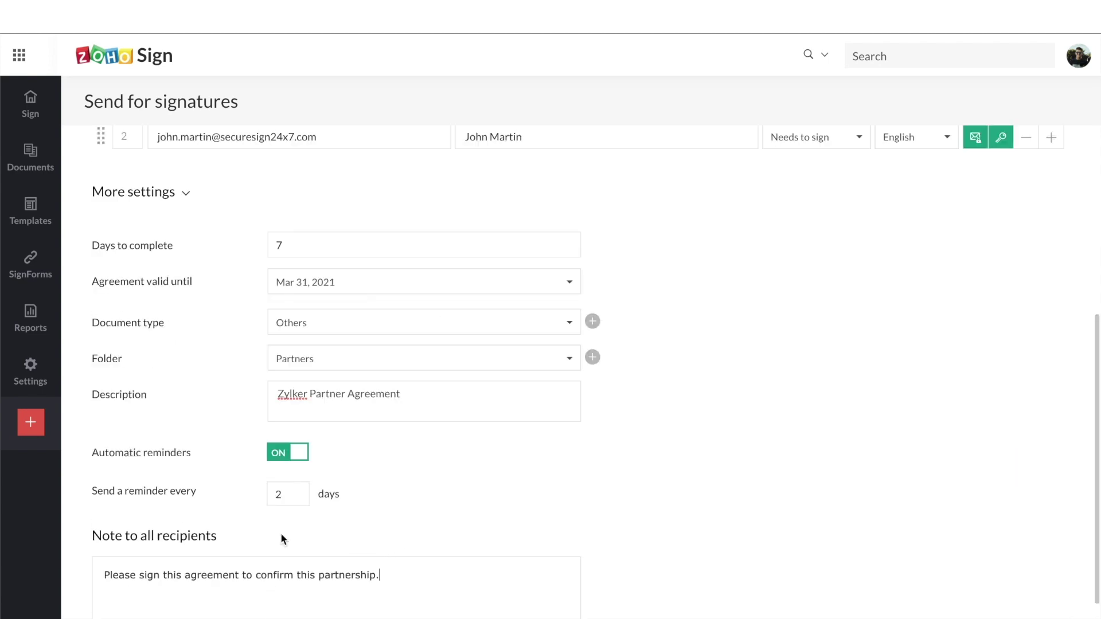
scroll(442, 521, "down", 2)
Place Dave Smith's Full name and Signature fields above the Zylker representative signature line.
left_click(202, 594)
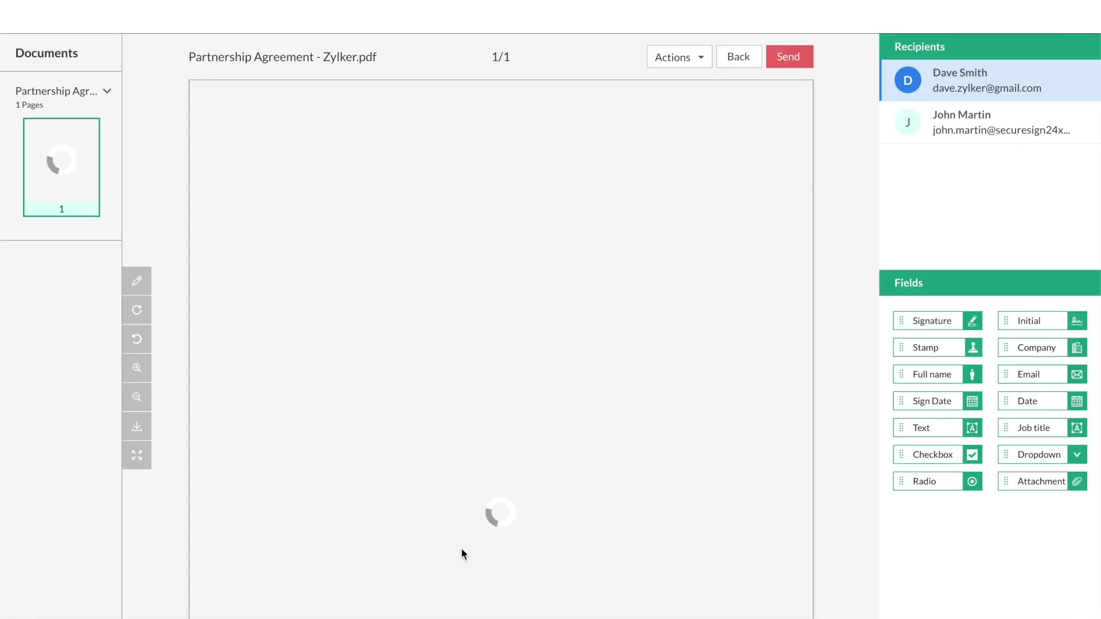
scroll(559, 417, "down", 3)
scroll(570, 507, "up", 5)
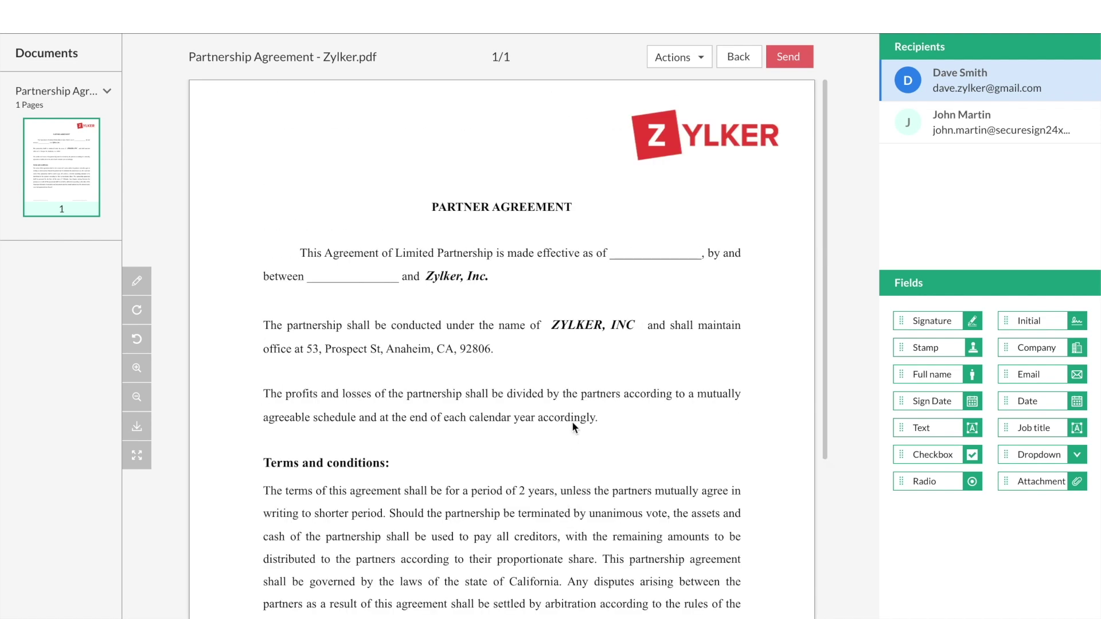
scroll(655, 483, "down", 3)
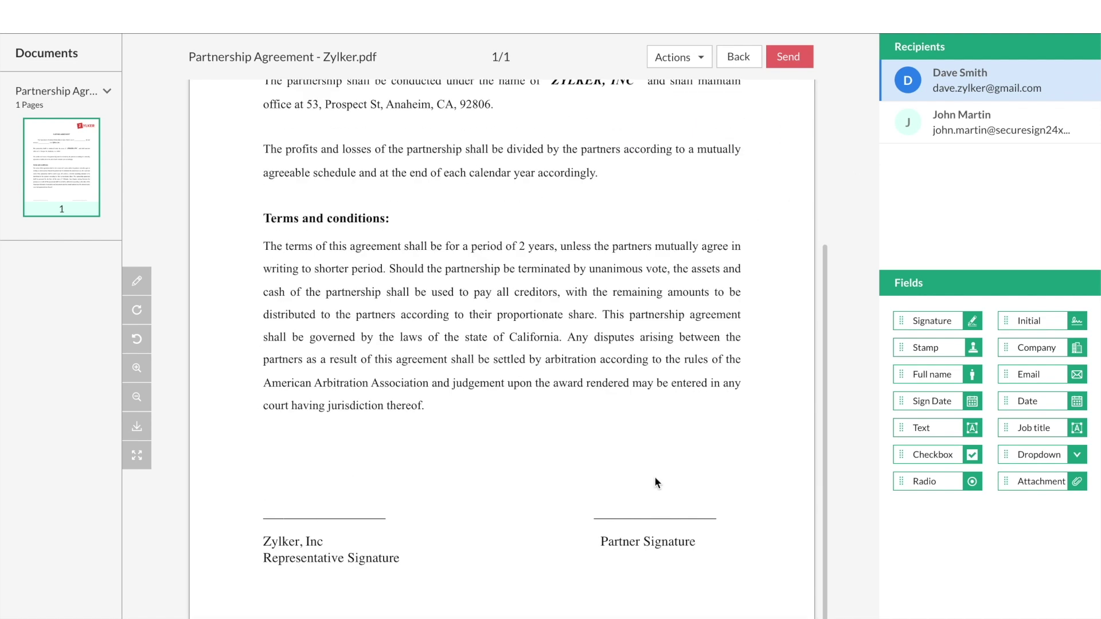
left_click_drag(929, 375, 302, 471)
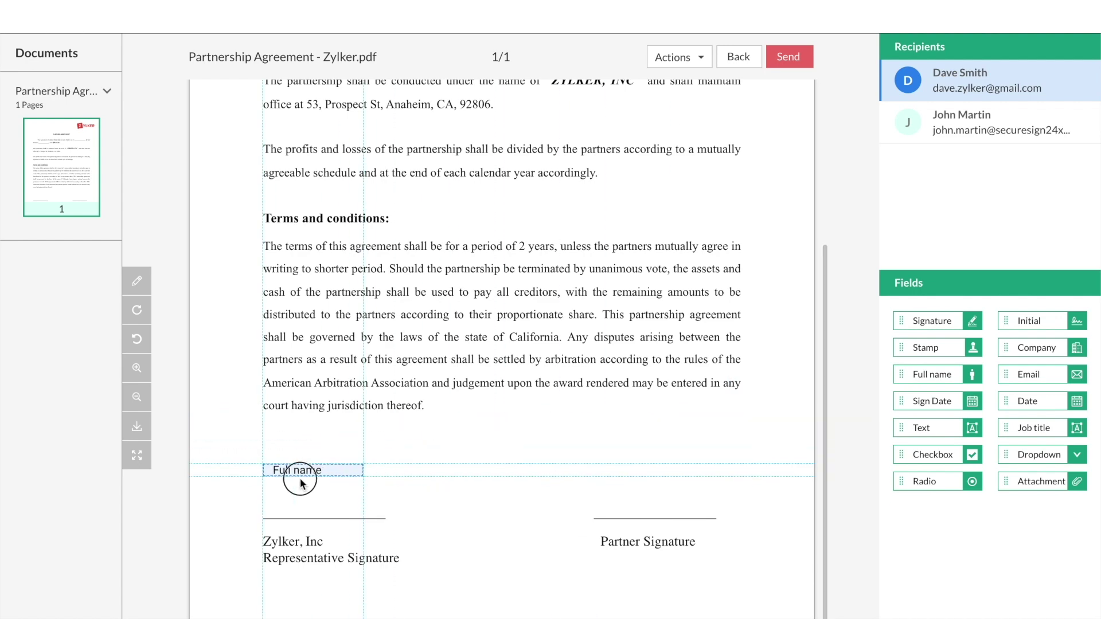
left_click_drag(921, 320, 298, 496)
scroll(483, 494, "up", 5)
left_click(967, 130)
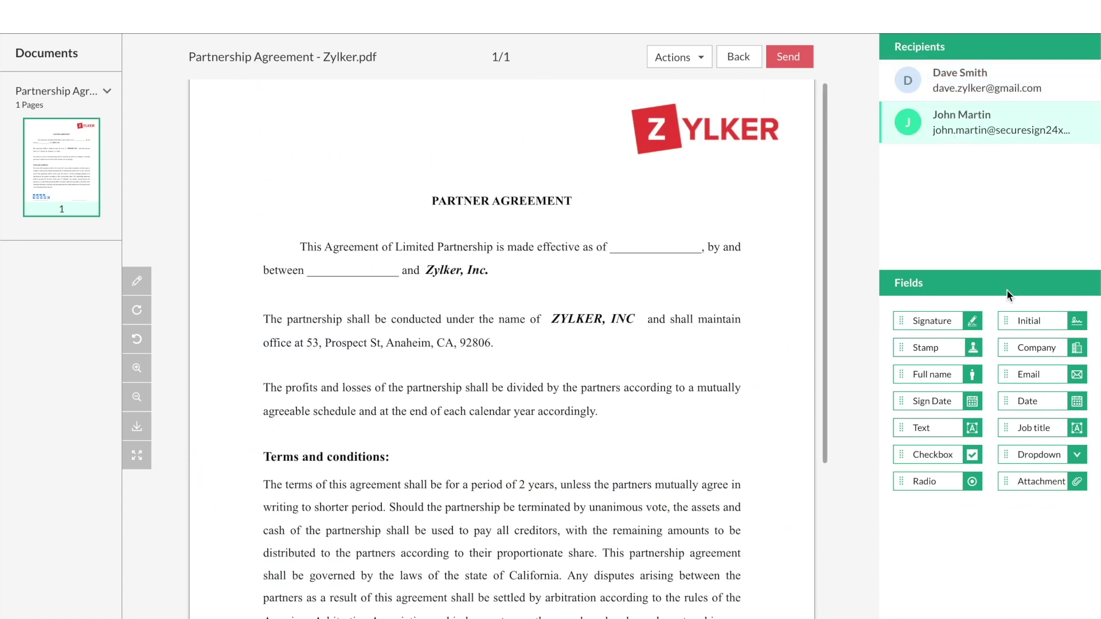
left_click_drag(933, 401, 694, 249)
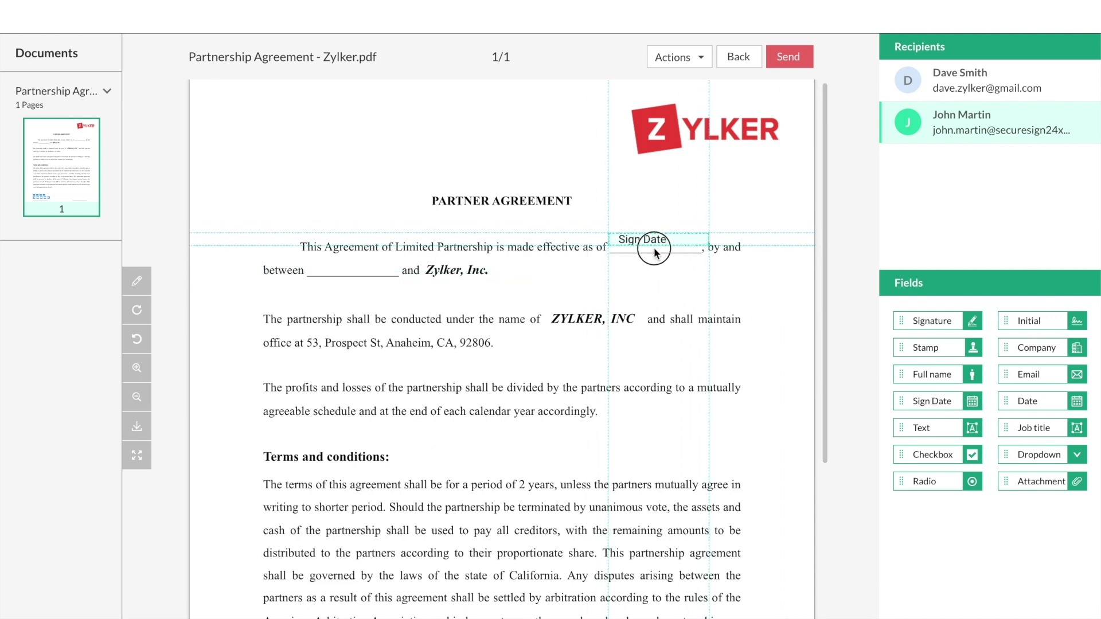
left_click(695, 248)
left_click(711, 284)
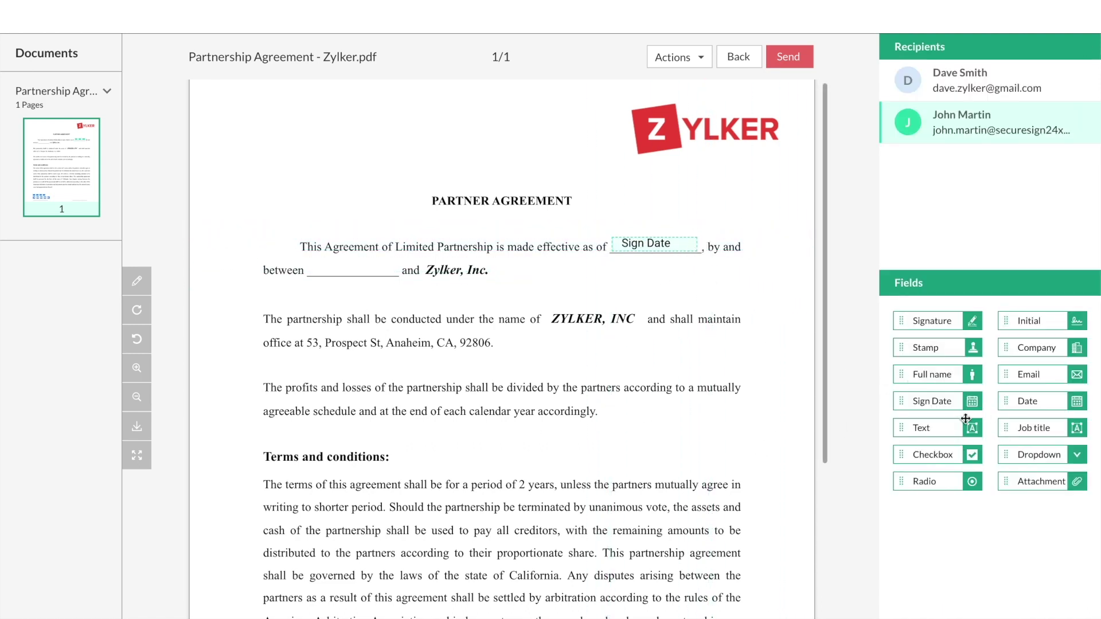
left_click_drag(1036, 347, 399, 269)
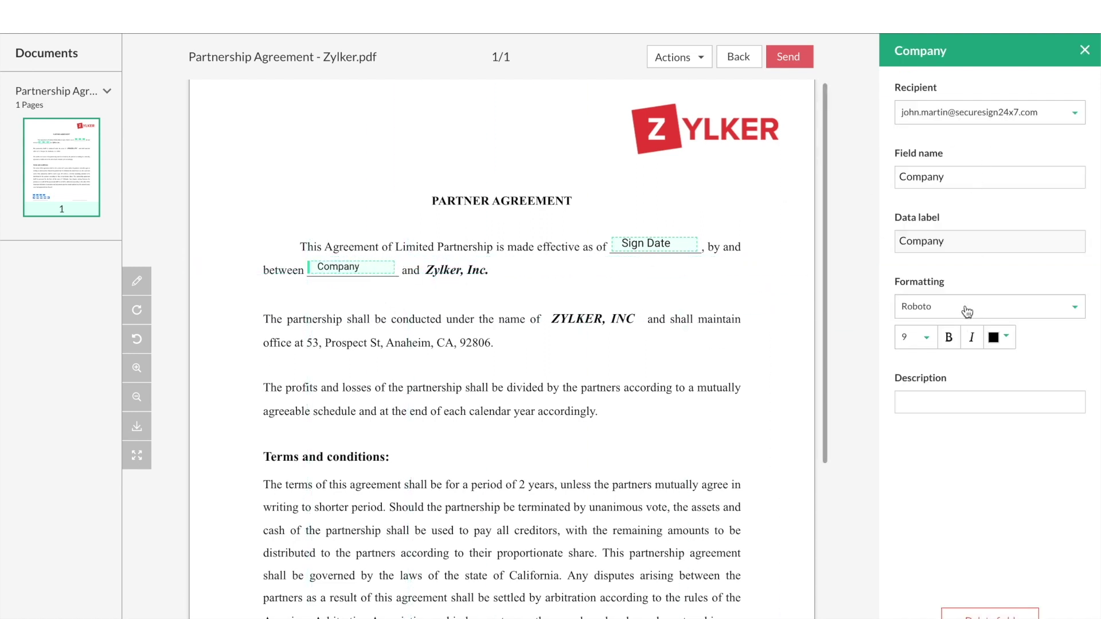
left_click(676, 299)
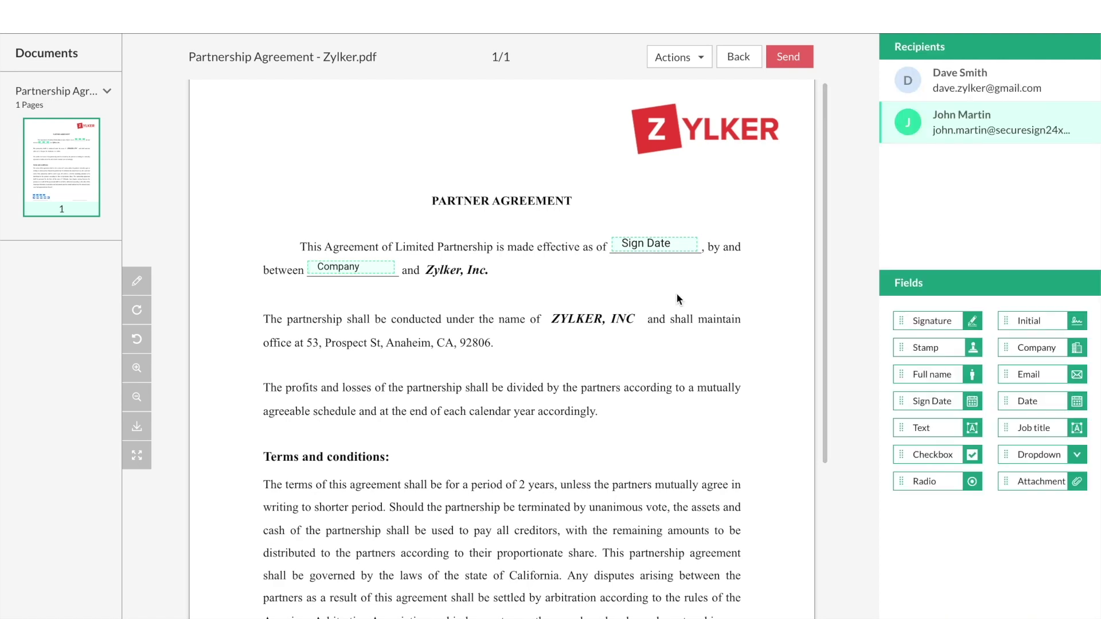
scroll(688, 327, "down", 3)
left_click_drag(899, 375, 641, 447)
left_click_drag(932, 321, 638, 468)
scroll(718, 415, "up", 5)
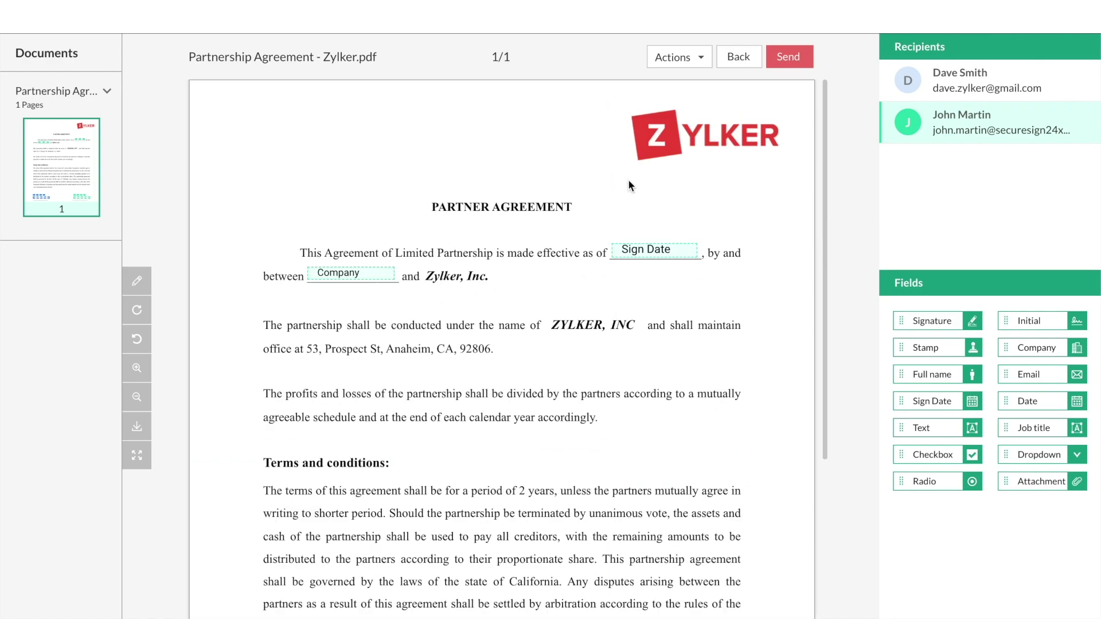
Send the Partnership Agreement and confirm the field counts.
left_click(785, 58)
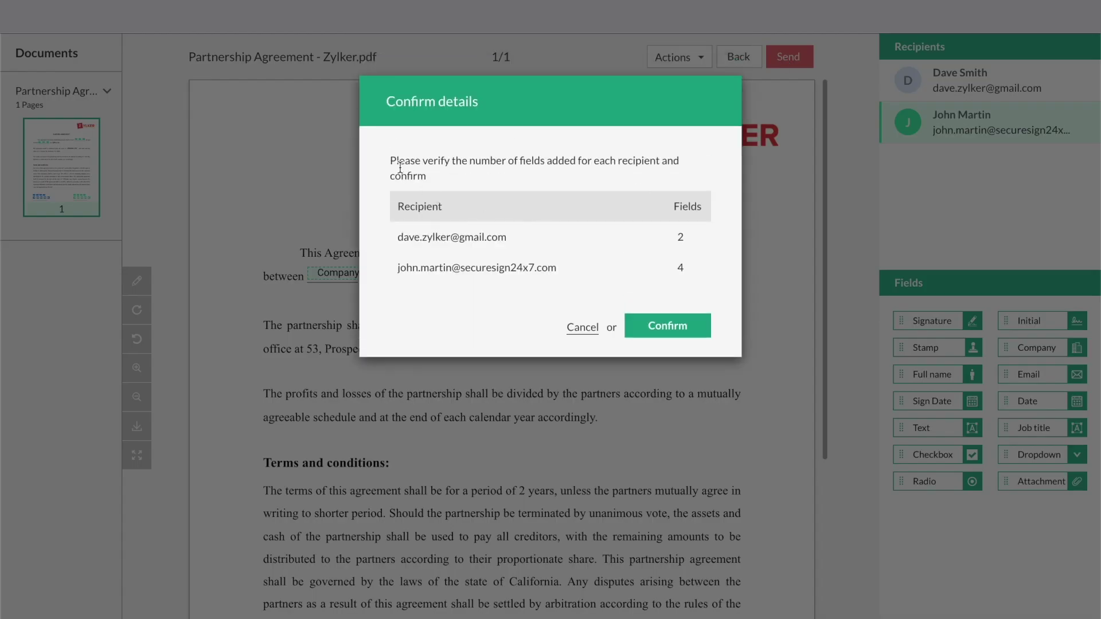
left_click(673, 324)
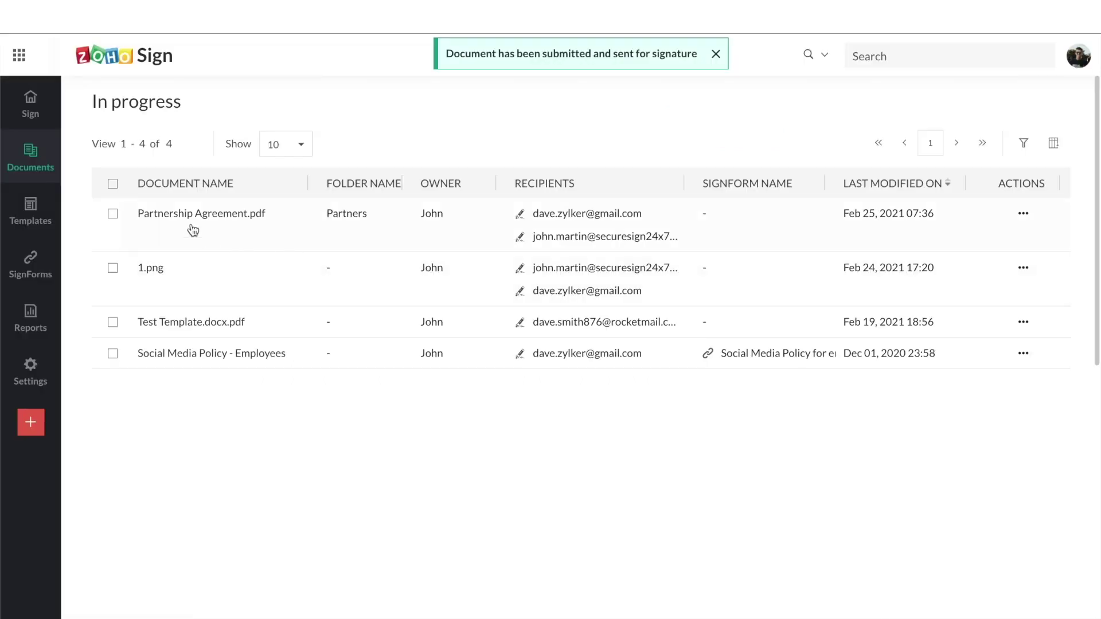